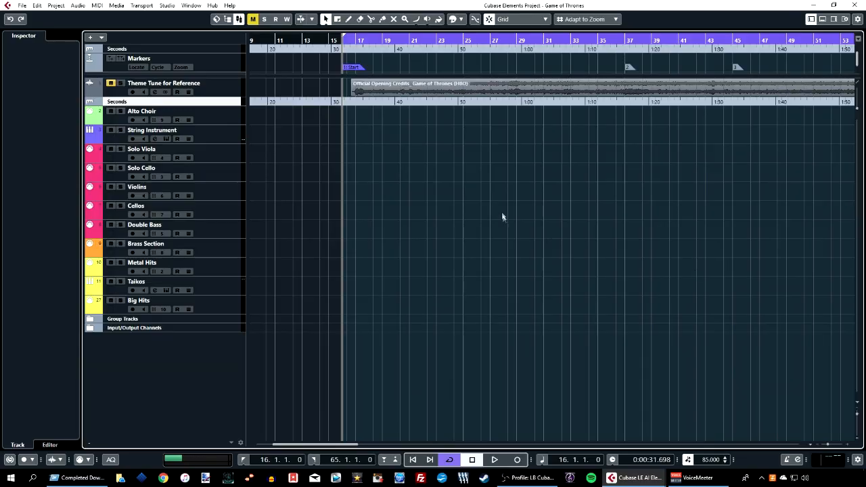
Open the project's tempo track and examine the tempo changes along the timeline from bar 25 onward.
drag(530, 181, 398, 190)
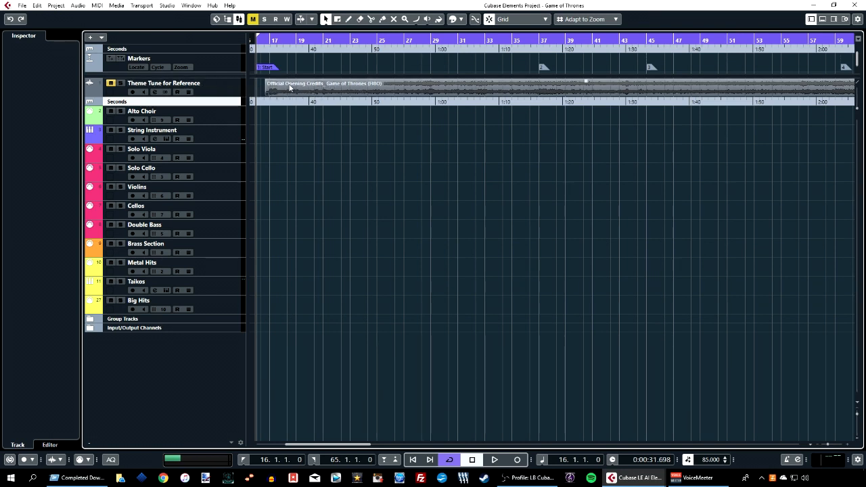
mouse_move(337, 445)
mouse_down()
mouse_move(346, 445)
mouse_move(332, 445)
mouse_up()
key(ctrl+t)
drag(63, 466, 100, 461)
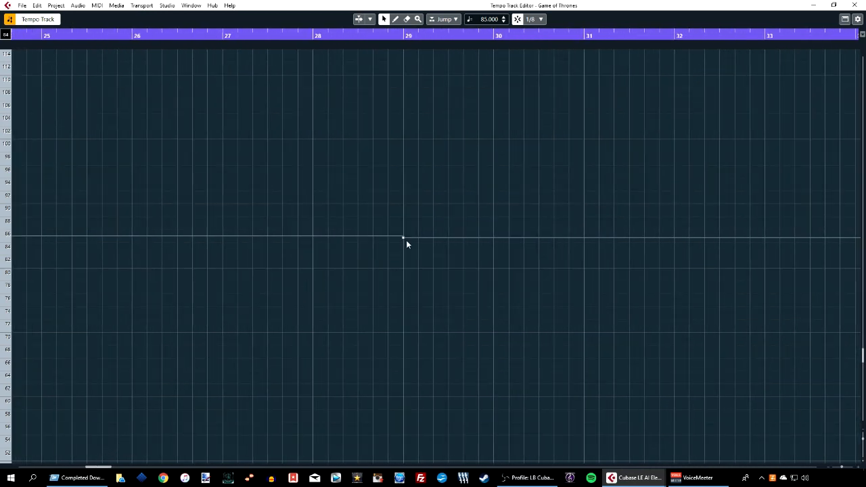
drag(105, 470, 129, 465)
drag(129, 465, 130, 464)
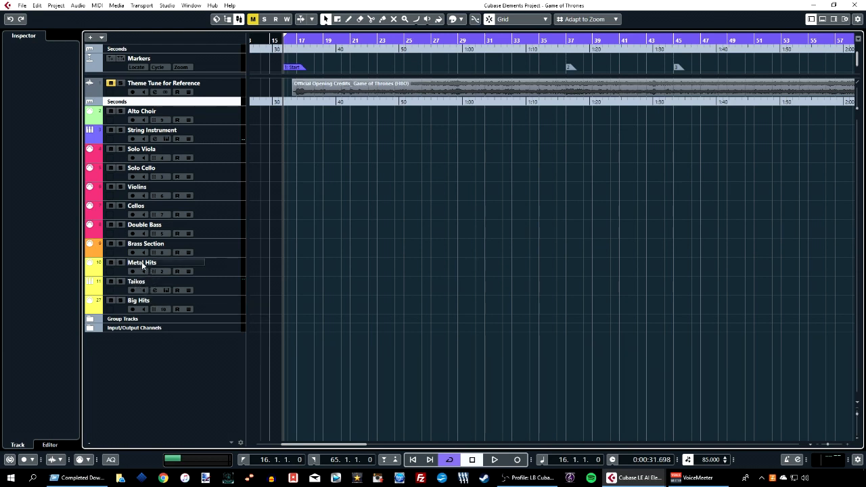
Select the instrument tracks one by one, from Brass Section up through the strings and String Instrument to Alto Choir.
click(221, 251)
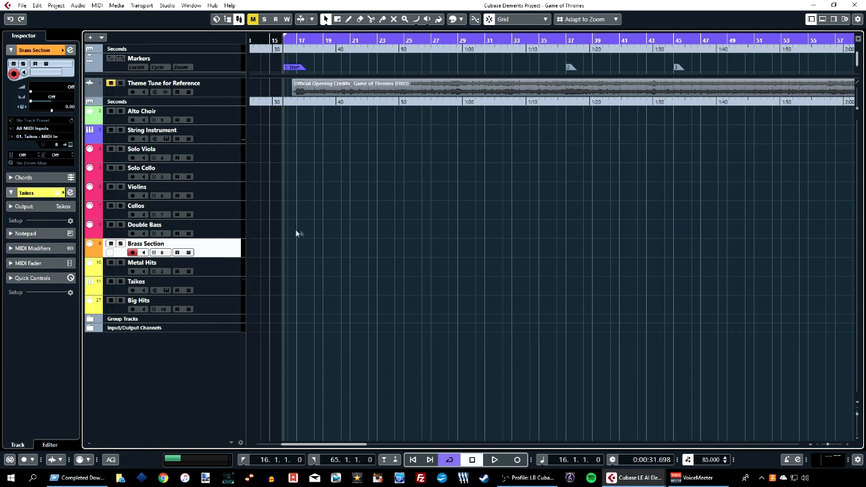
click(223, 228)
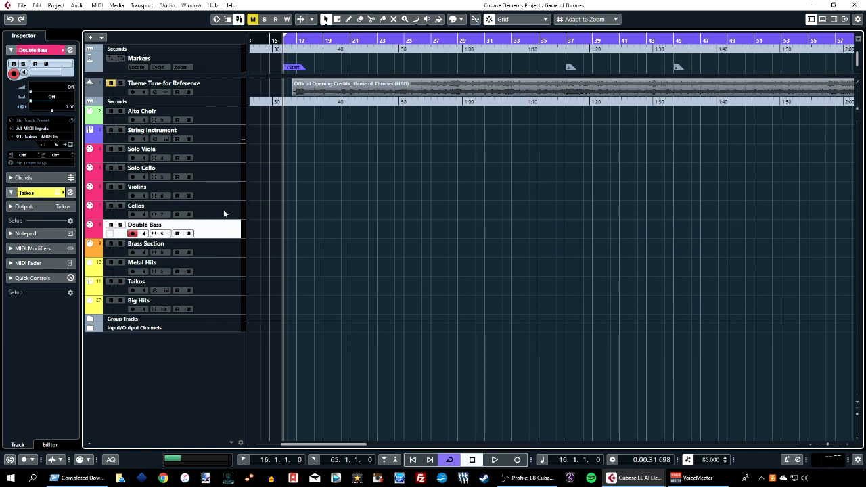
click(226, 213)
click(226, 195)
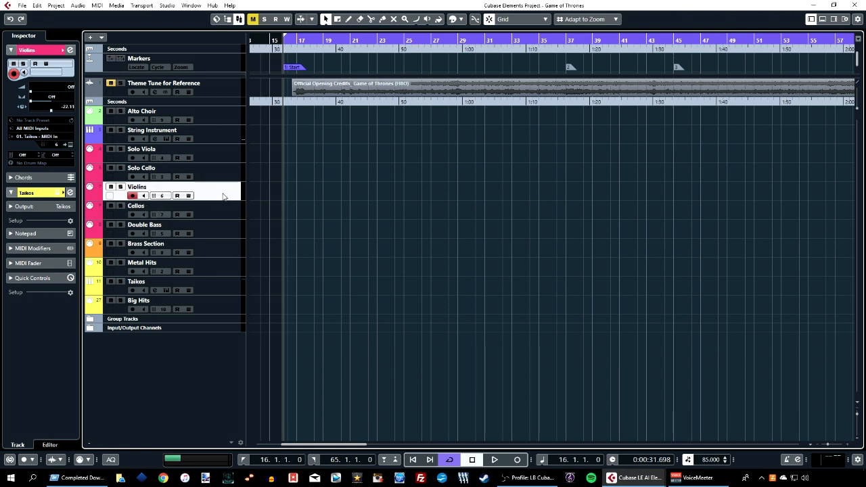
click(217, 178)
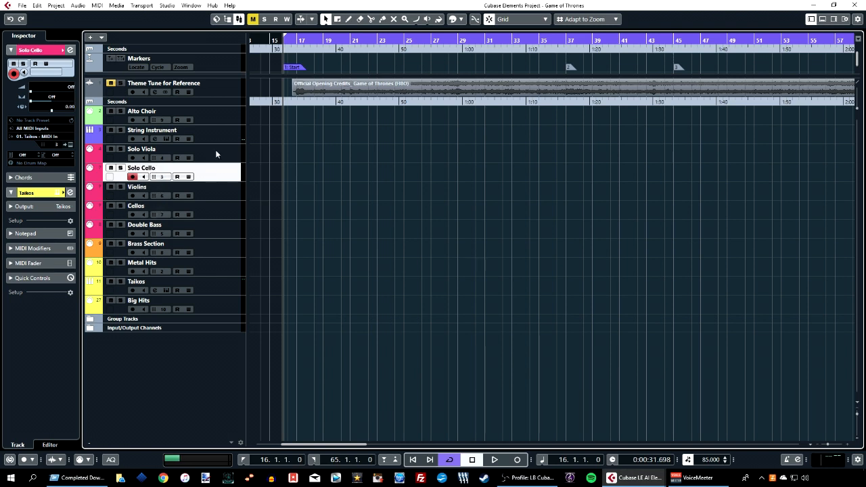
click(217, 155)
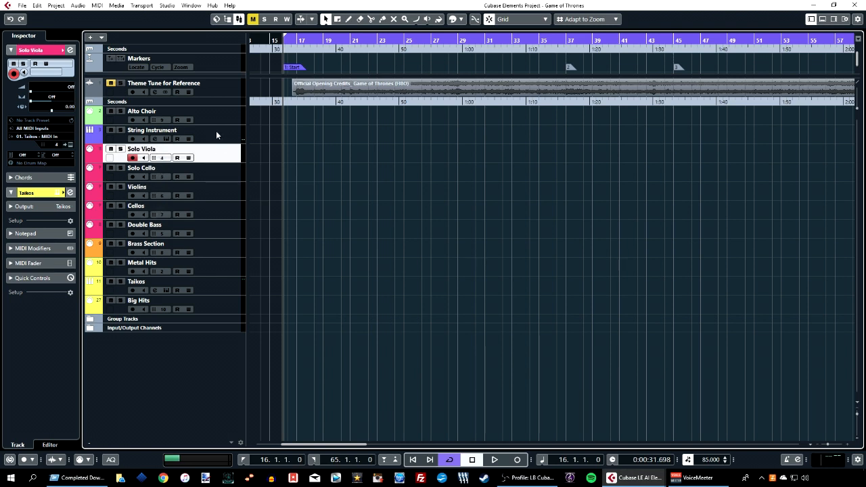
click(215, 130)
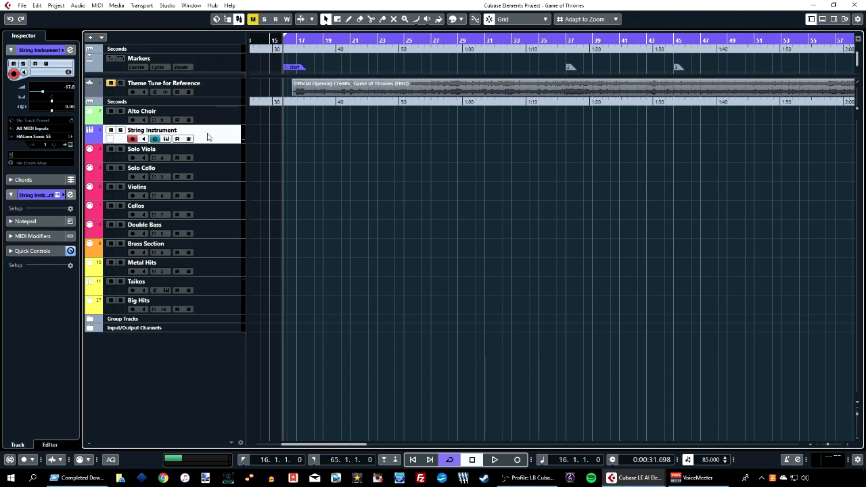
click(220, 122)
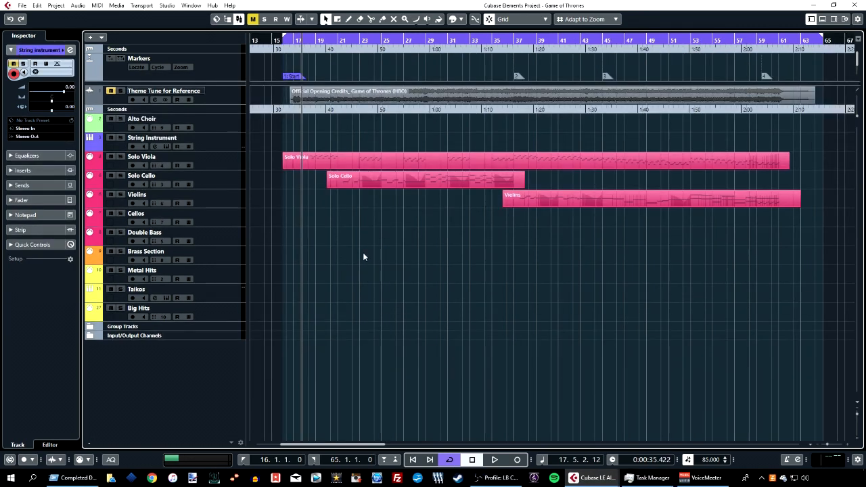
Play the viola, cello and violin arrangement from bar 17 and stop it around bar 62.
drag(360, 447, 355, 448)
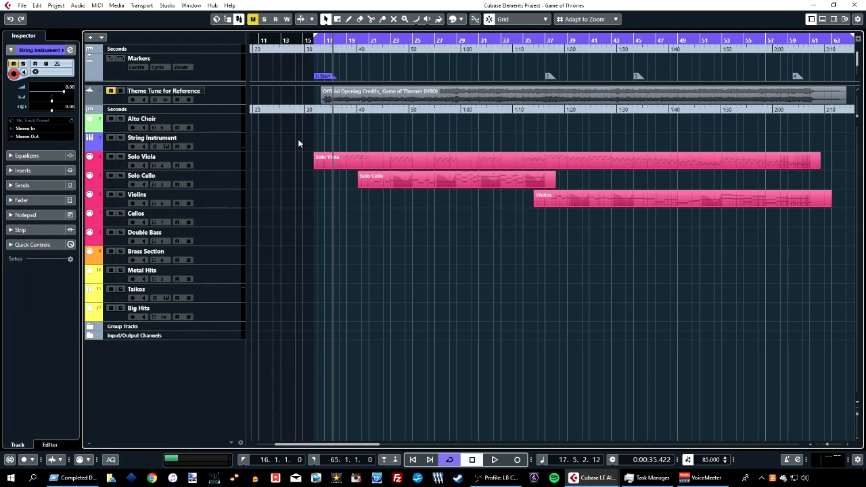
click(319, 40)
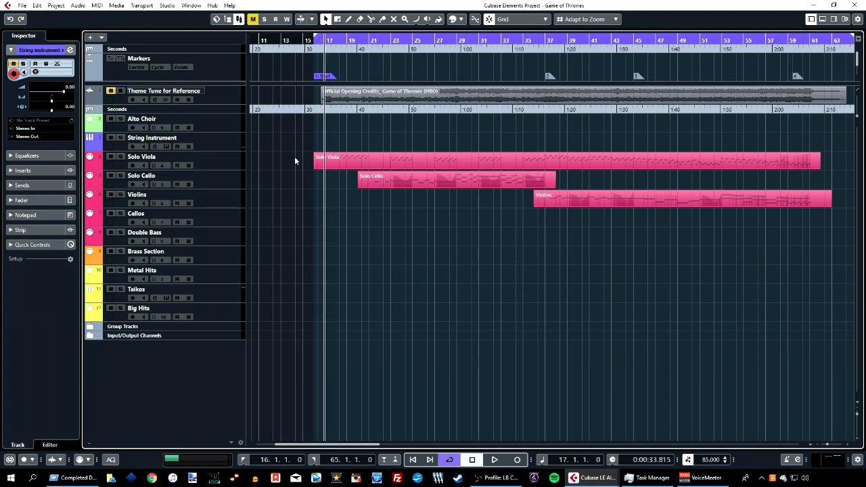
key(space)
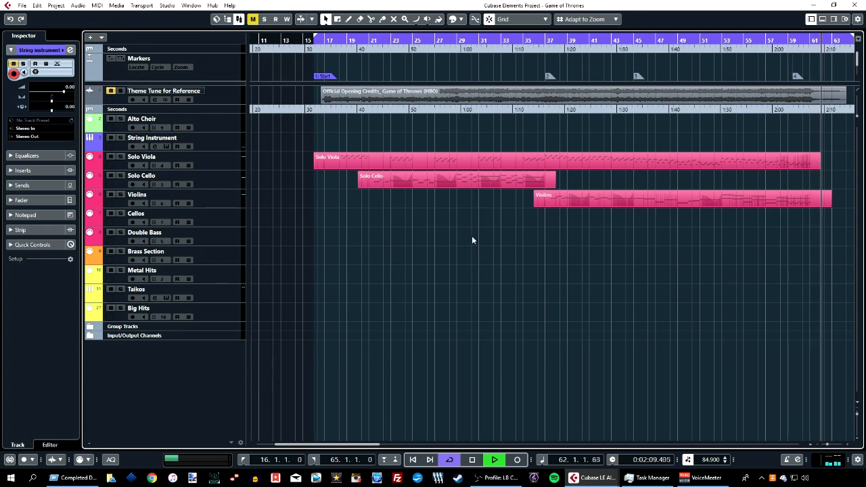
key(space)
Open the Solo Cello part in the Key Editor and play it from bar 28.
double_click(474, 182)
drag(640, 130, 630, 166)
click(562, 119)
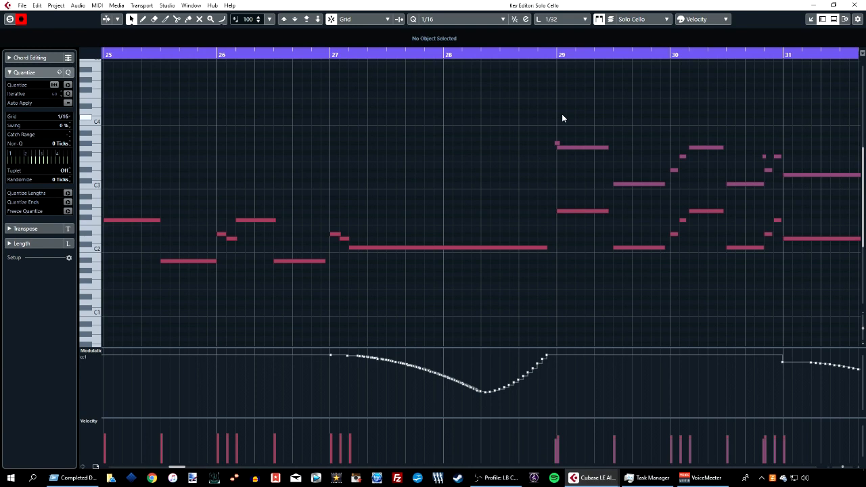
click(445, 55)
key(space)
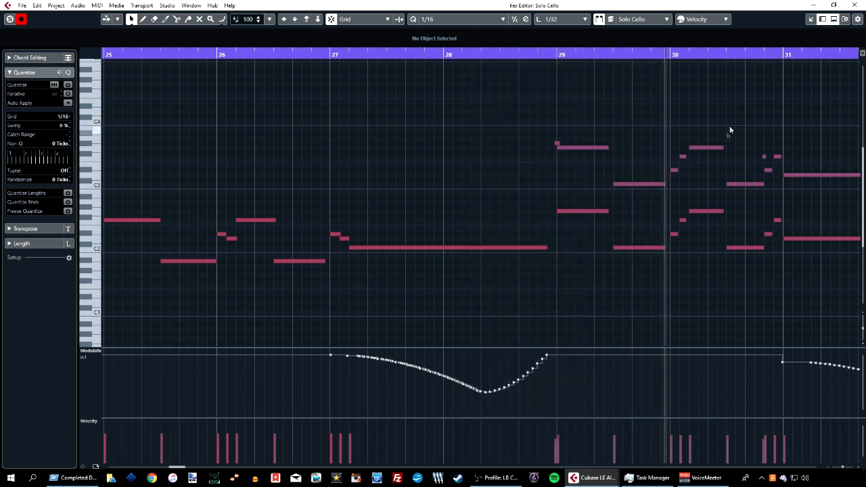
Follow the Solo Cello notes from bar 29 to the part's end, close its editor and stop playback.
drag(735, 85, 508, 92)
drag(629, 136, 653, 161)
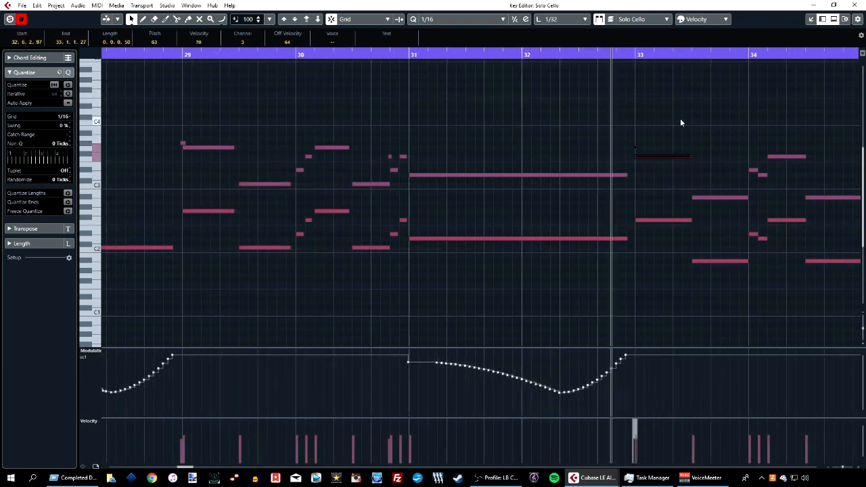
click(714, 117)
drag(759, 102, 516, 105)
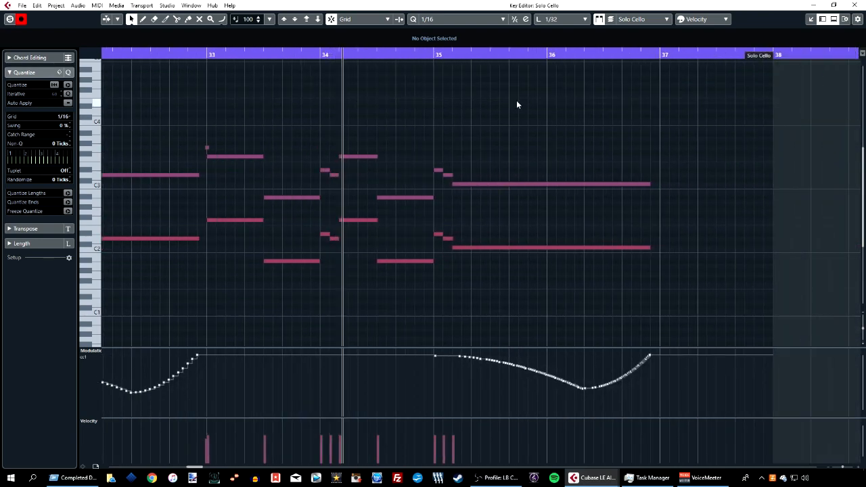
click(856, 5)
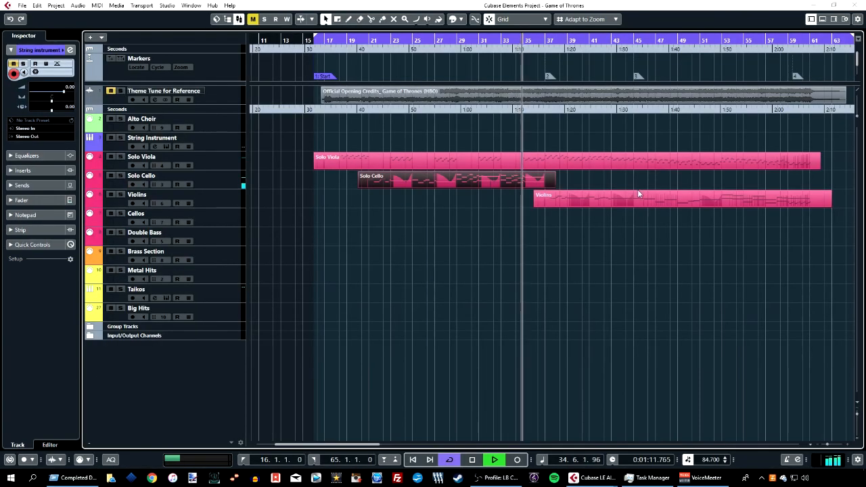
key(space)
click(486, 220)
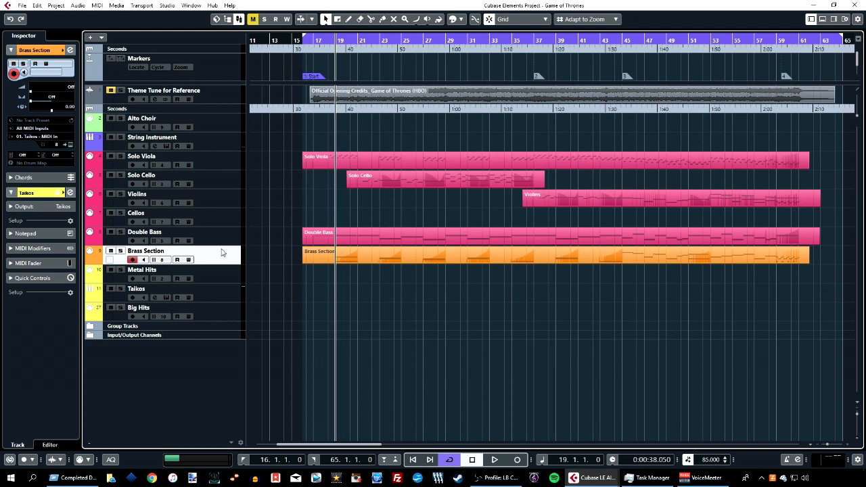
Examine the Double Bass part and the Brass Section part in the Key Editor, closing each editor when done.
double_click(388, 234)
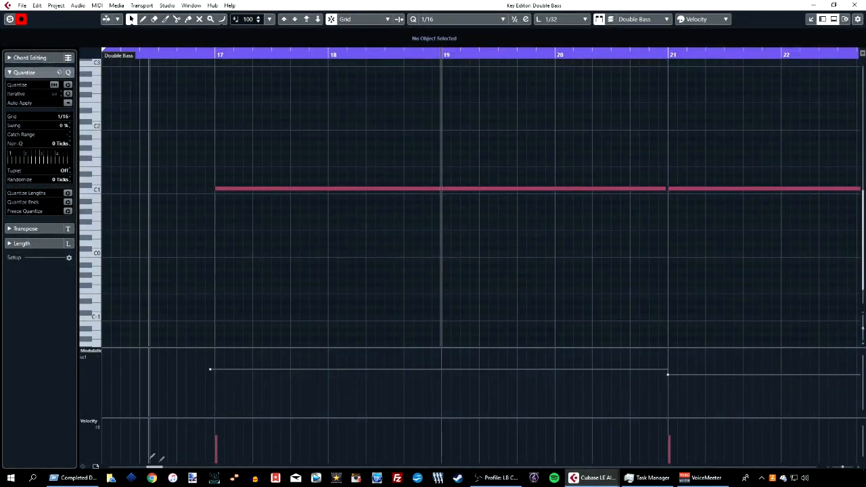
drag(157, 468, 188, 467)
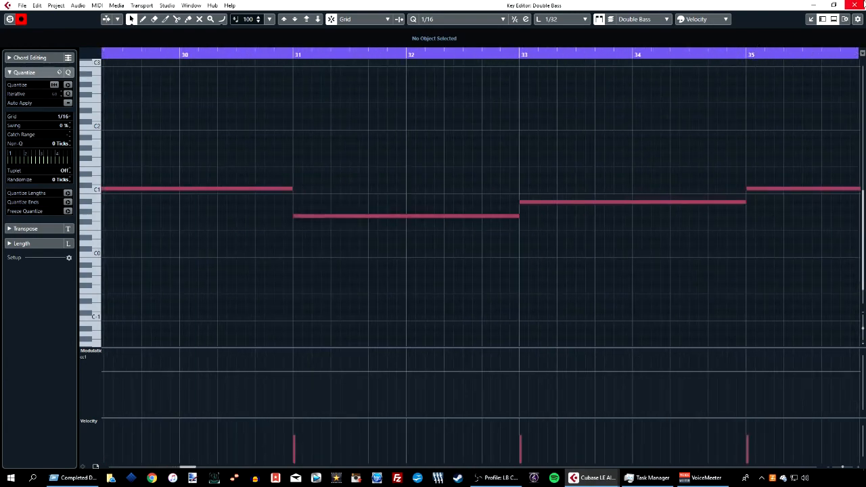
click(854, 4)
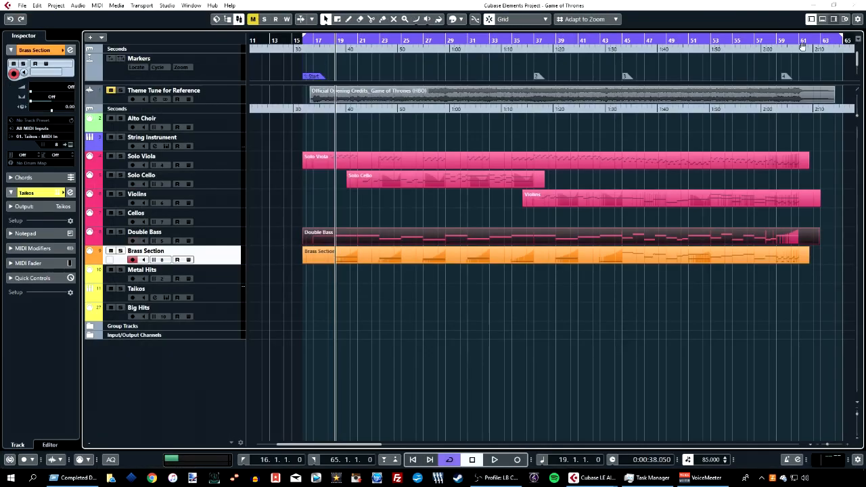
double_click(355, 260)
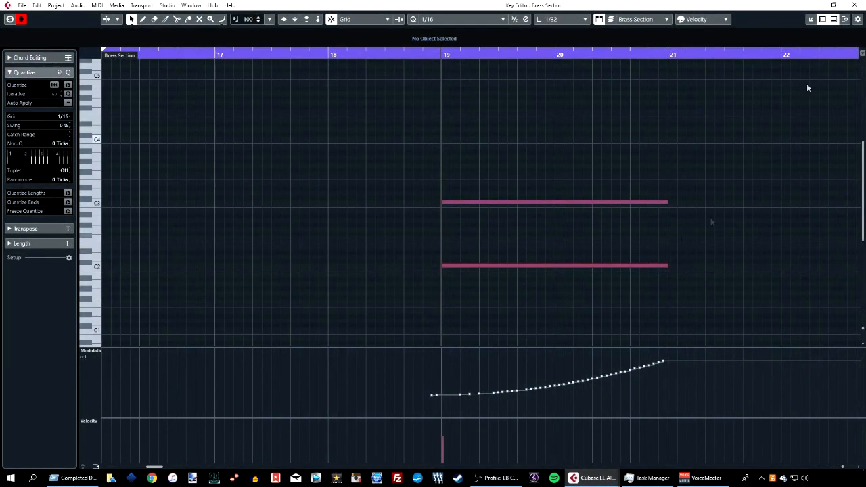
drag(160, 466, 226, 463)
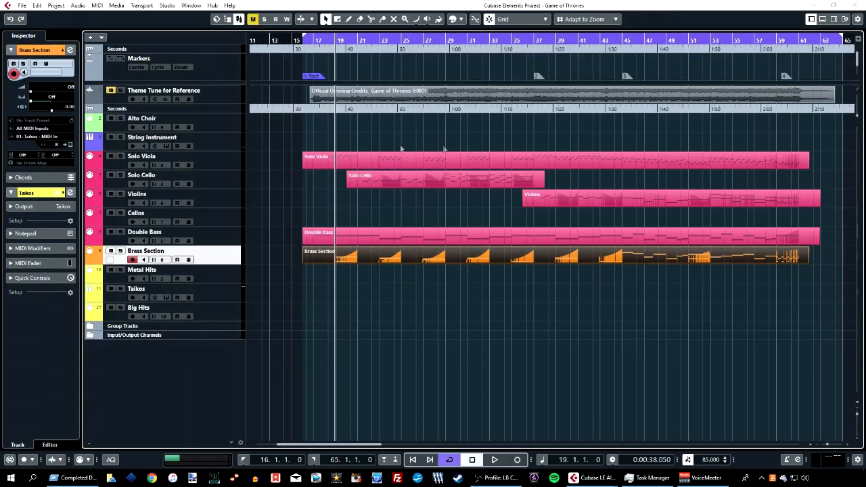
Play the arrangement from bar 17 while following the Brass Section notes and modulation in the Key Editor up to bar 61.
click(314, 41)
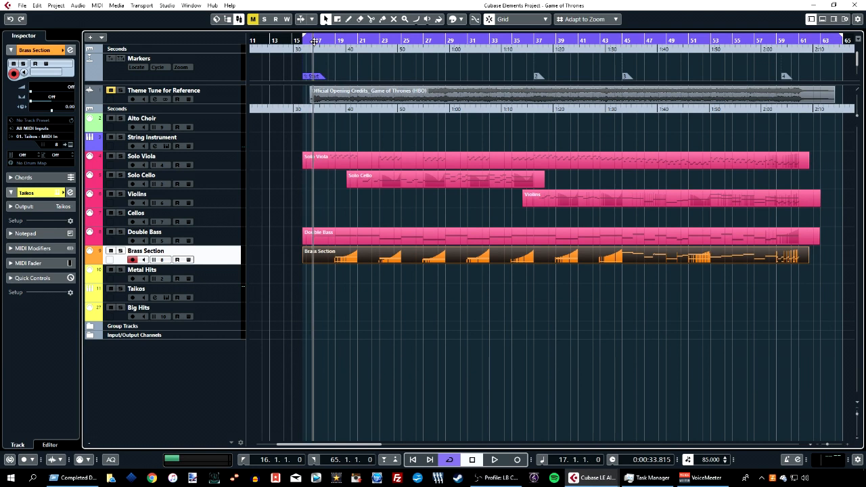
key(space)
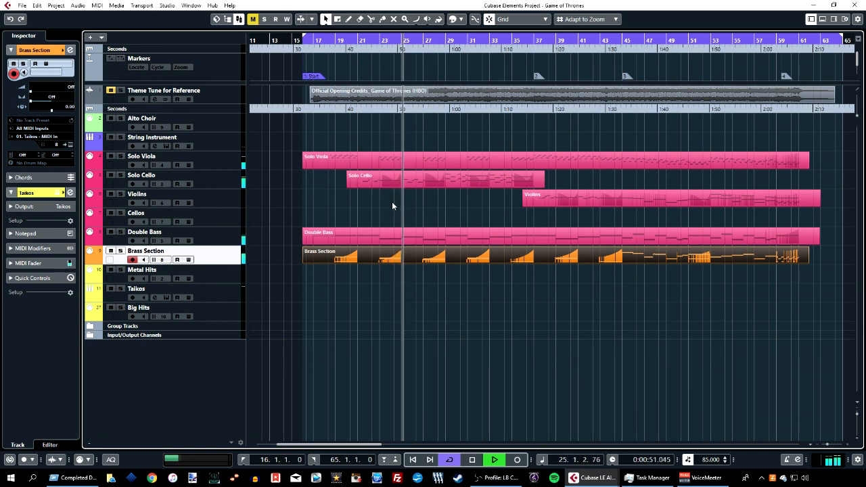
double_click(468, 258)
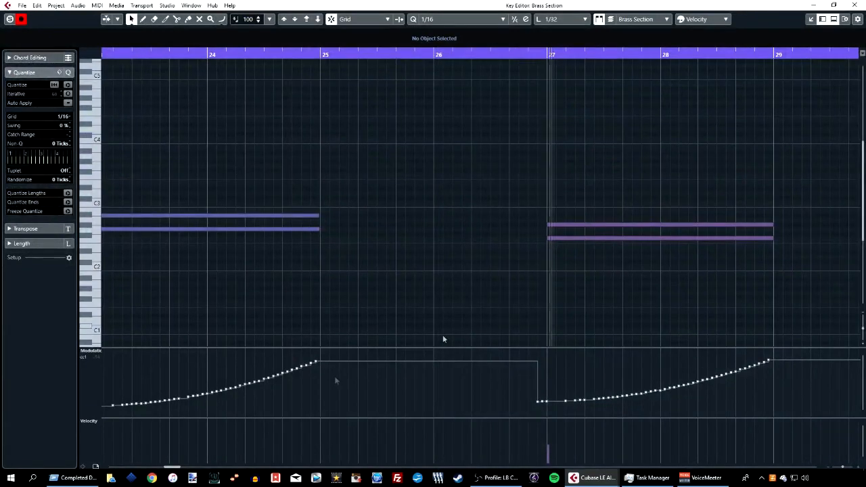
drag(176, 467, 197, 467)
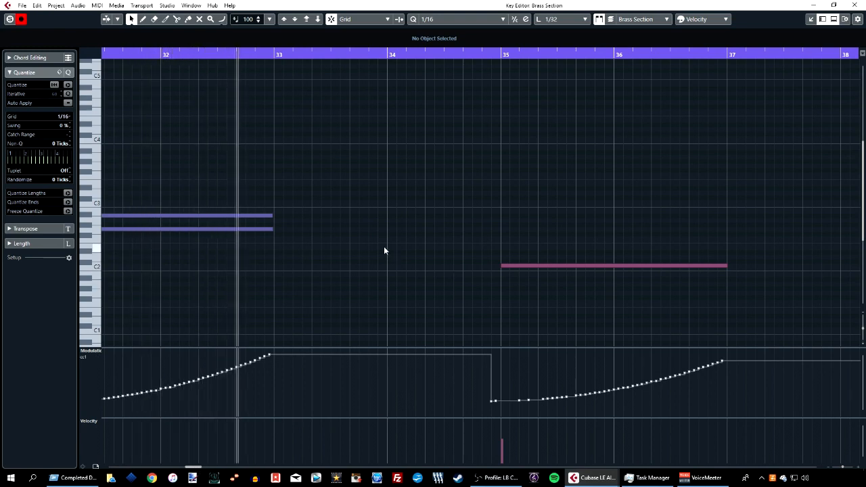
drag(196, 468, 209, 468)
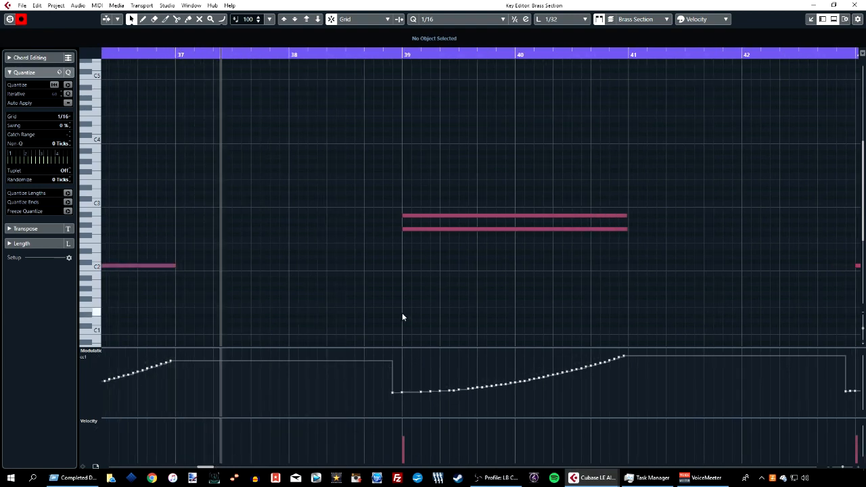
drag(203, 468, 212, 468)
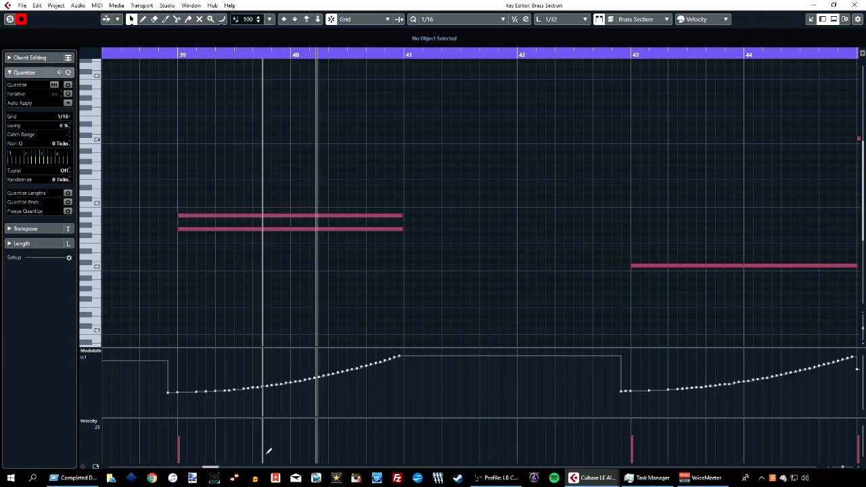
drag(213, 469, 229, 468)
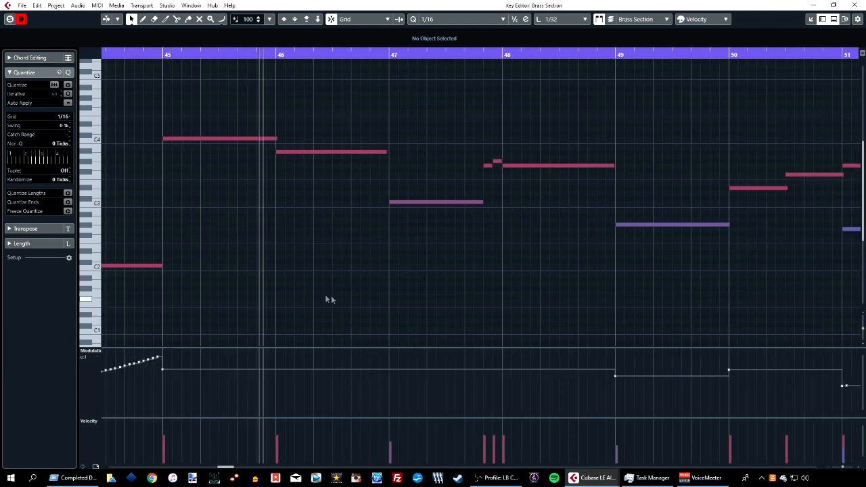
drag(228, 467, 247, 467)
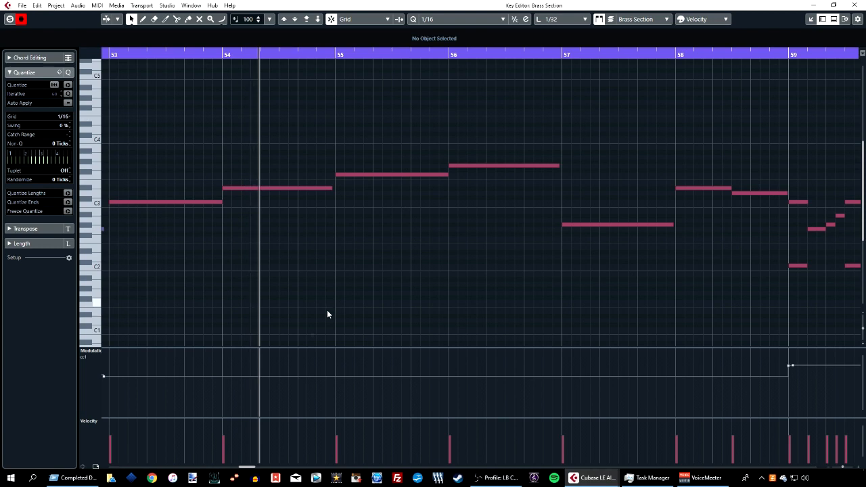
drag(247, 468, 257, 468)
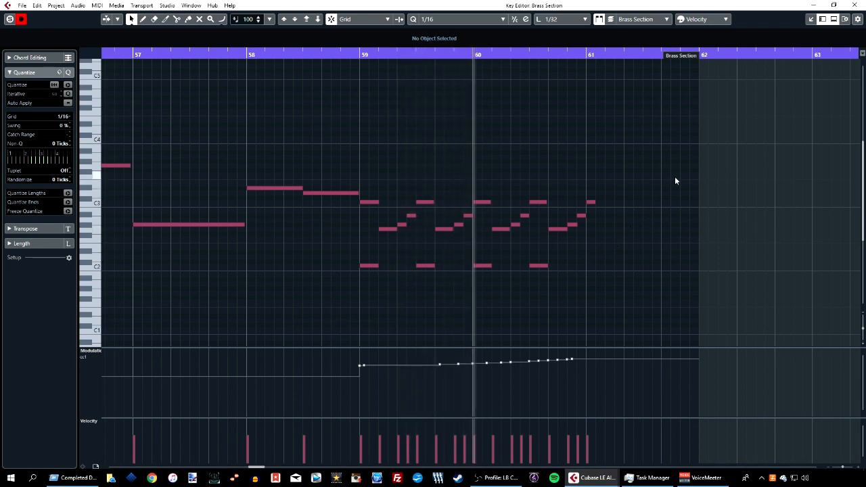
click(854, 6)
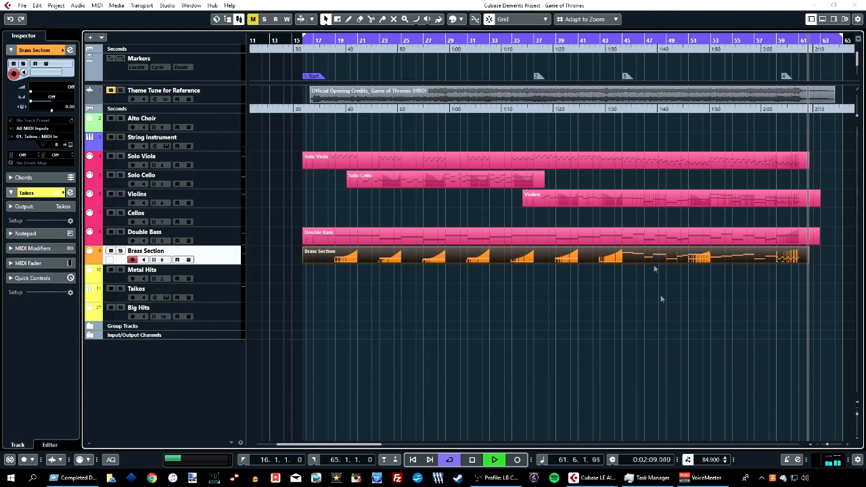
click(488, 268)
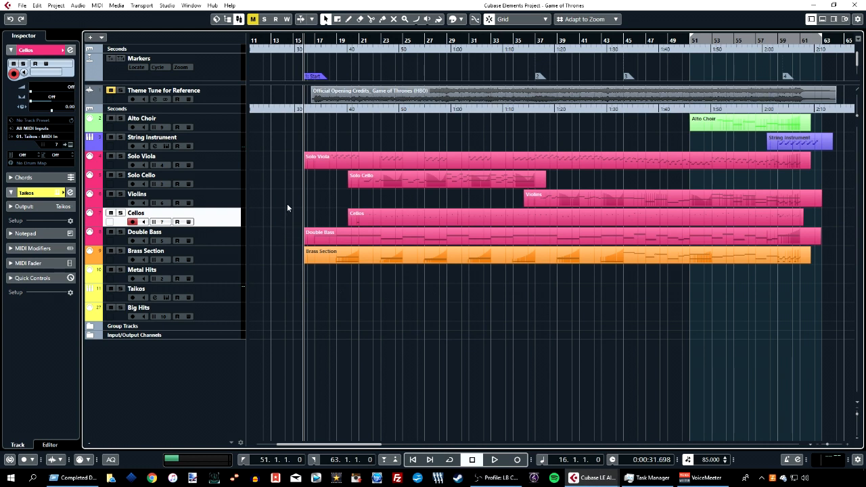
Examine the Cellos part's low note before bar 21 and its short repeated notes up to bar 23 in the Key Editor, and close the editor.
click(801, 143)
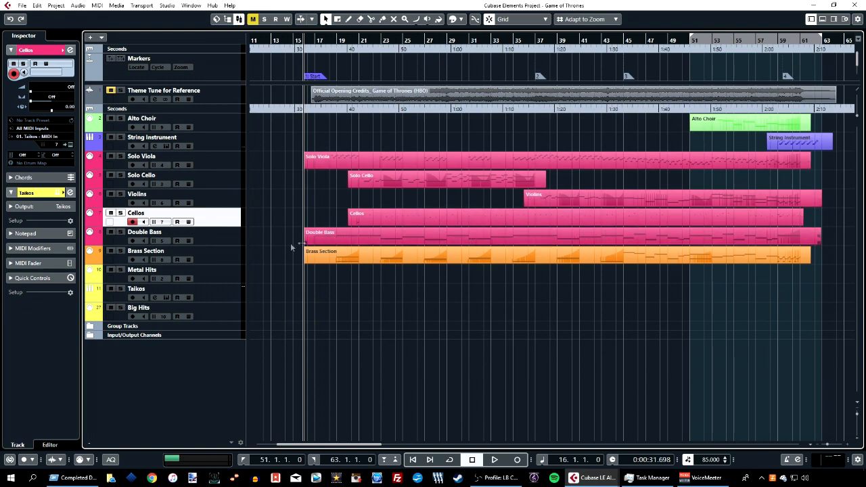
double_click(391, 217)
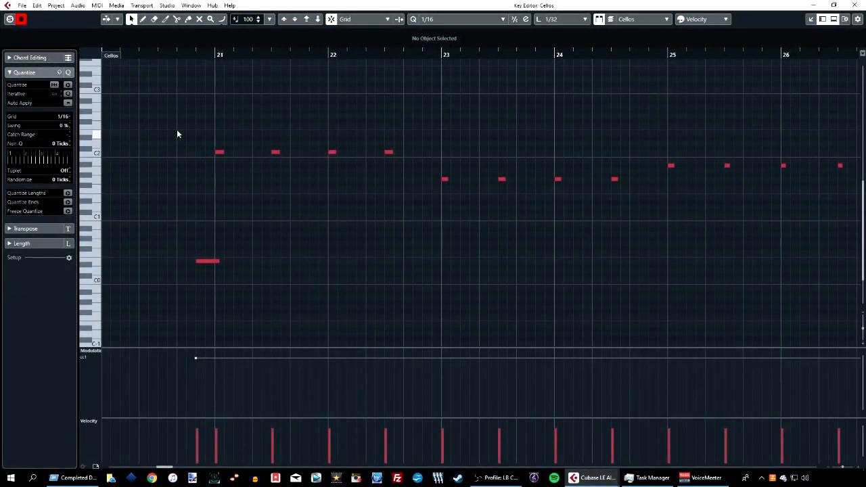
drag(176, 254, 247, 285)
drag(176, 239, 235, 278)
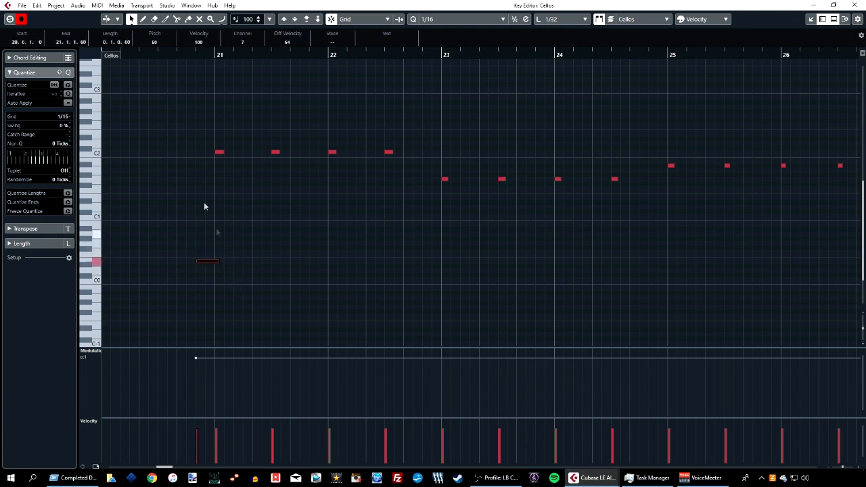
drag(201, 121, 250, 124)
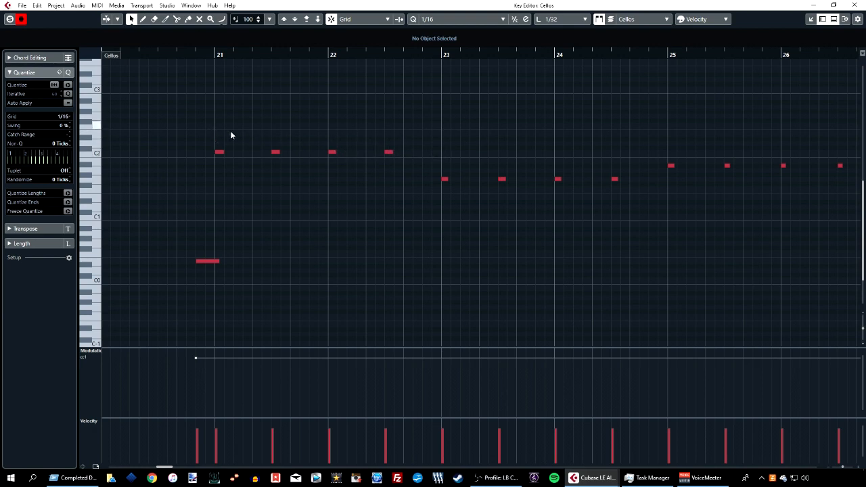
drag(187, 130, 335, 127)
drag(400, 118, 515, 118)
click(389, 156)
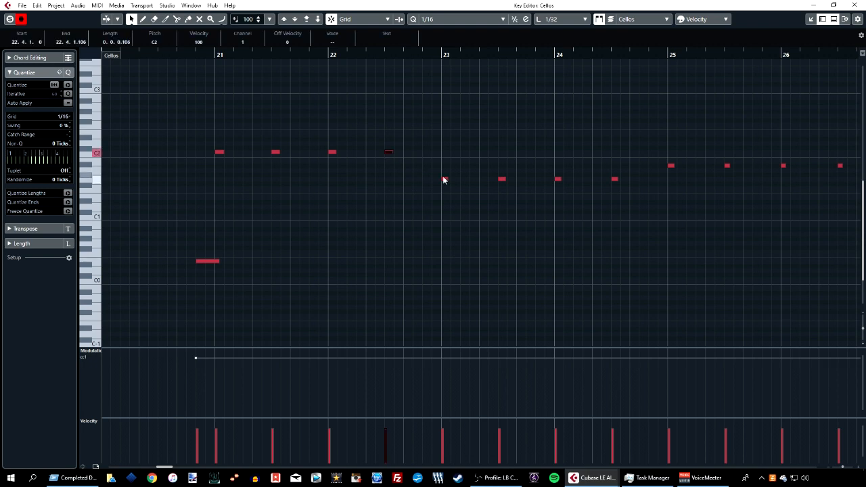
click(856, 7)
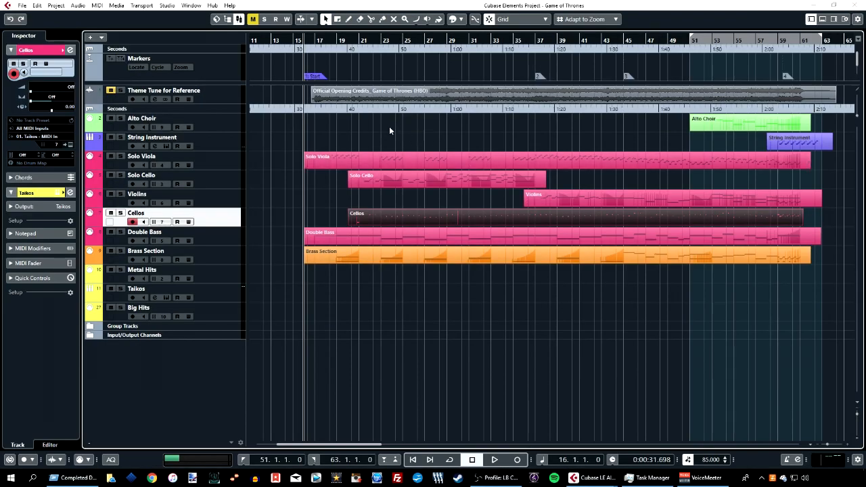
click(288, 200)
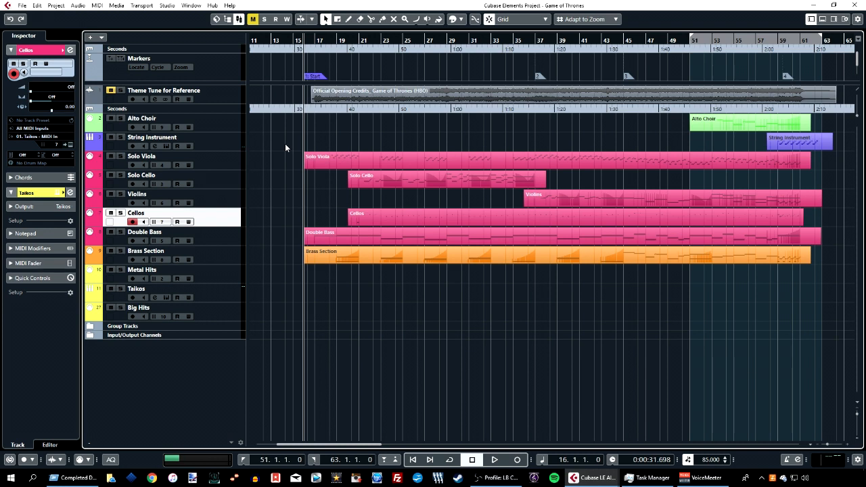
Play the arrangement from bar 16, follow the Cellos notes in the Key Editor to the part's end, close the editor and stop playback.
click(797, 144)
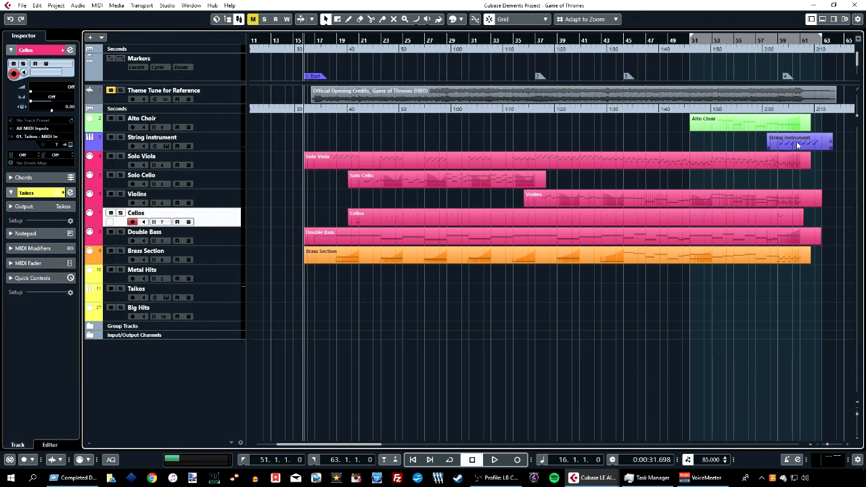
click(271, 195)
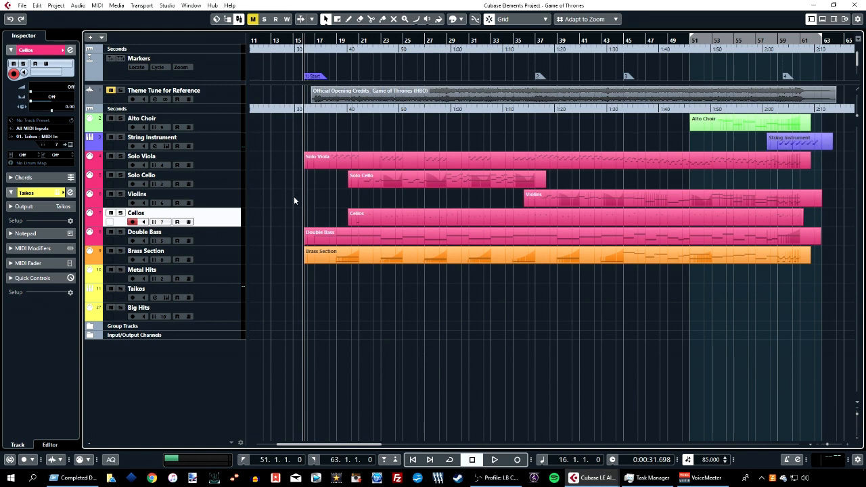
key(space)
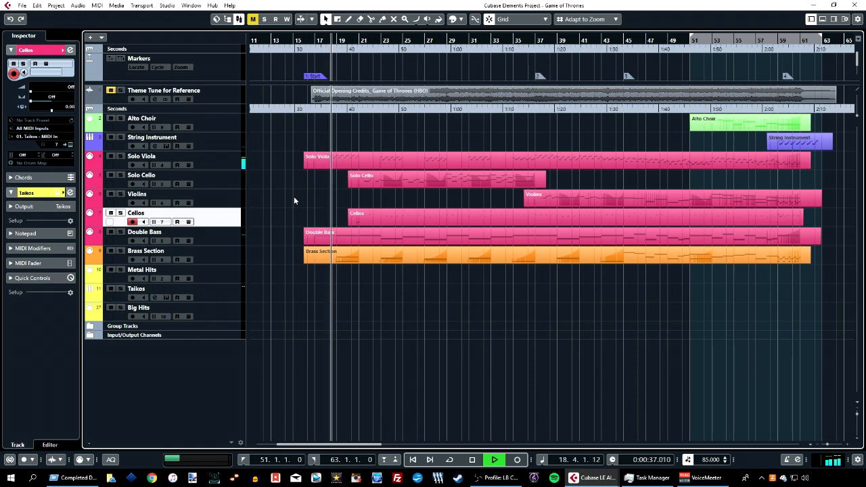
double_click(408, 219)
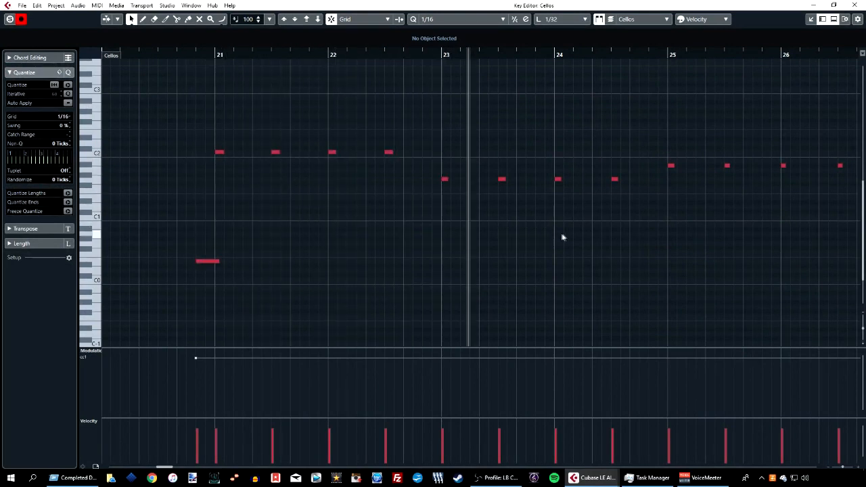
drag(599, 224, 762, 258)
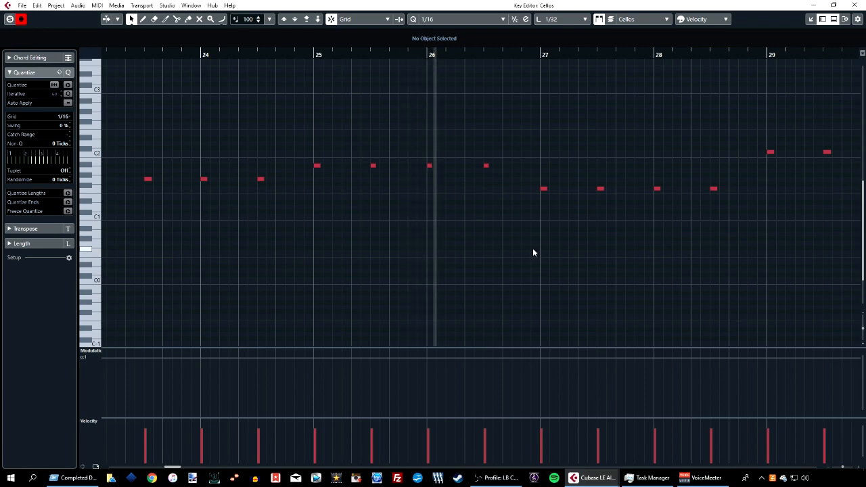
drag(569, 251, 507, 267)
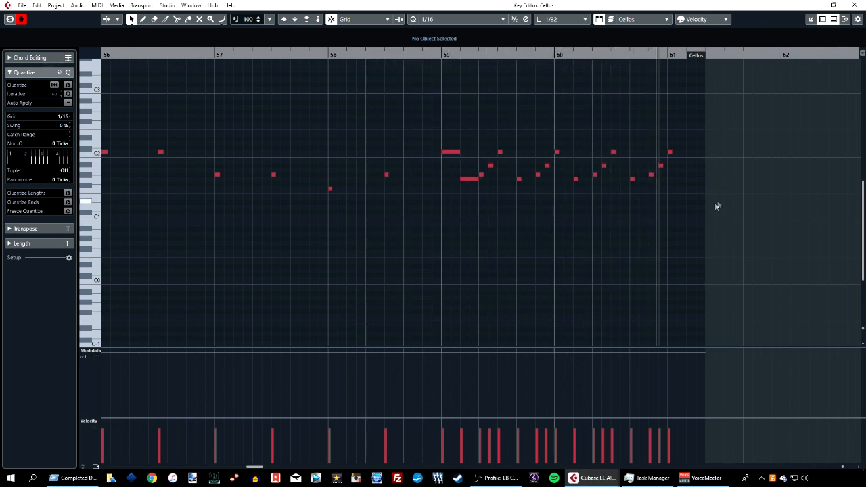
click(857, 5)
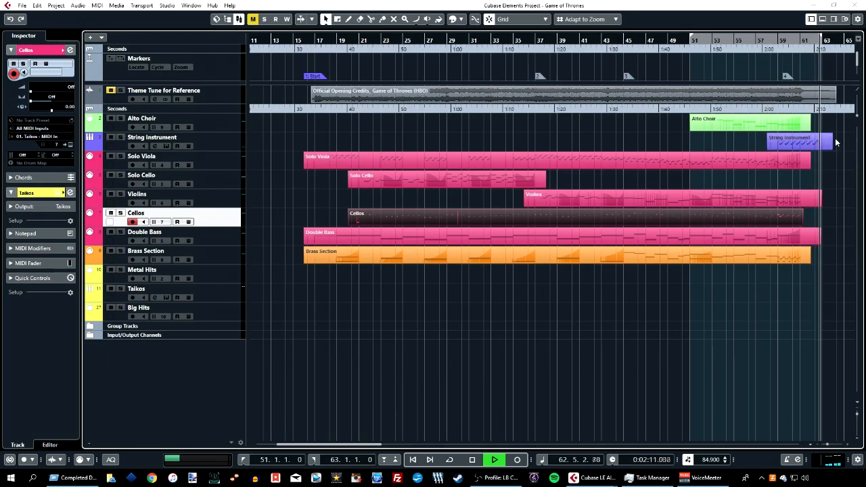
key(space)
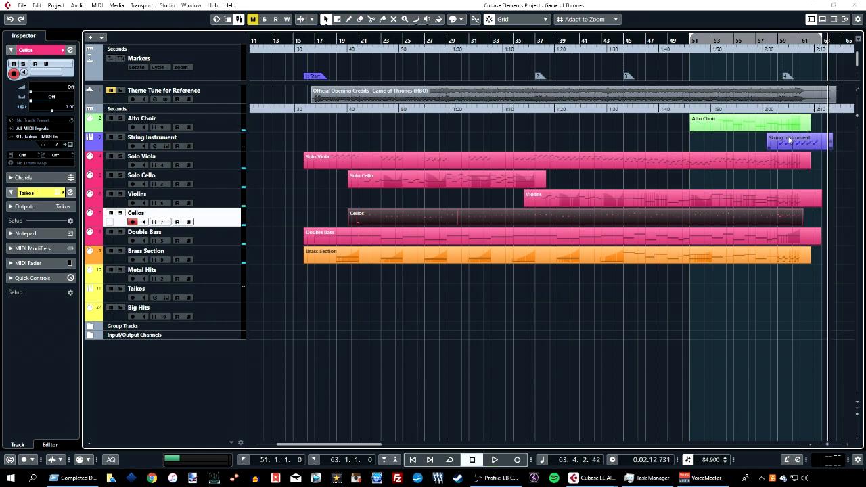
Play the arrangement's ending from bar 60 to hear the String Instrument part, and stop around bar 63.
click(780, 41)
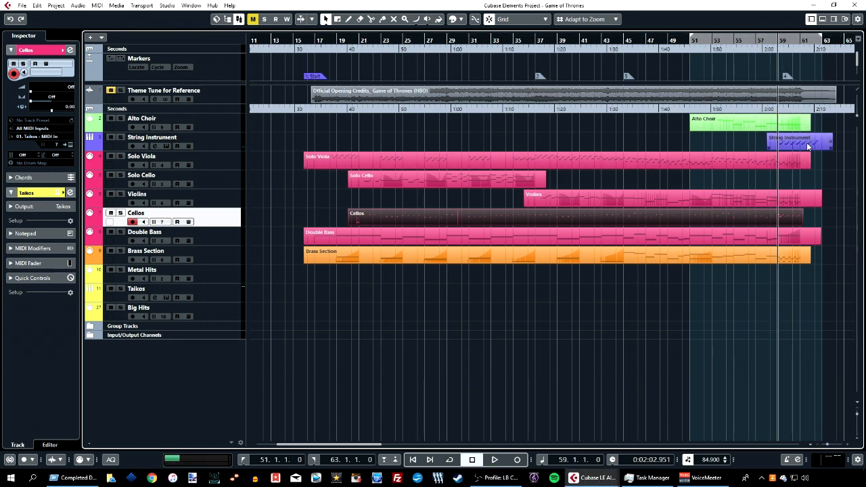
click(793, 42)
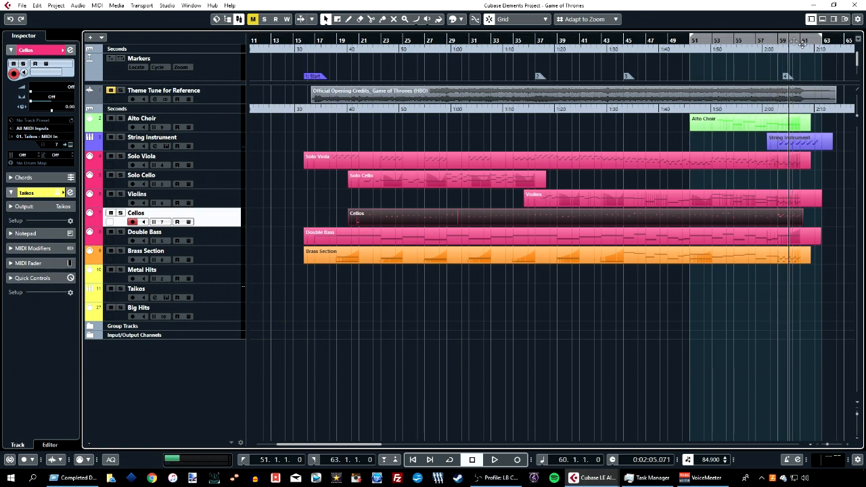
key(space)
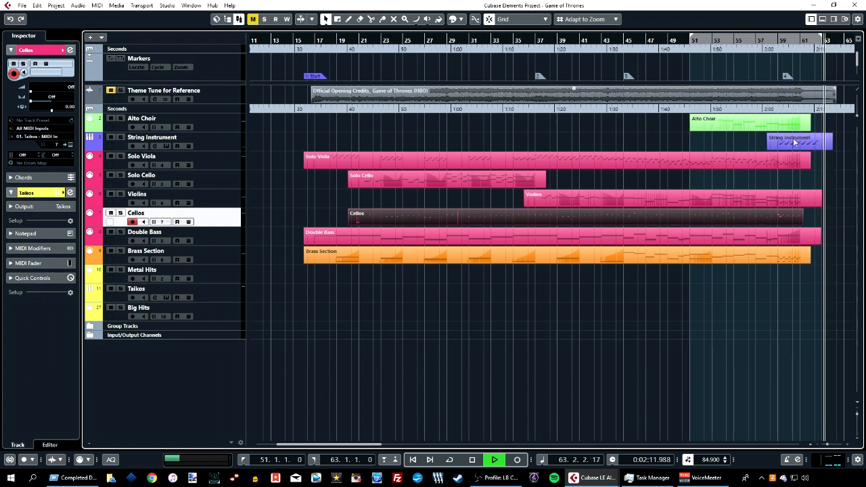
key(space)
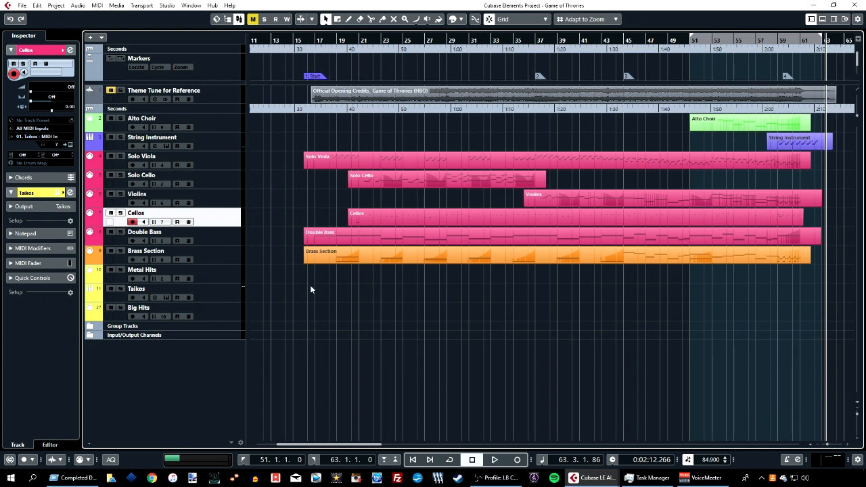
Examine the Big Hits part's notes and velocities from bar 17 in the Key Editor, and close the editor.
drag(357, 446, 353, 446)
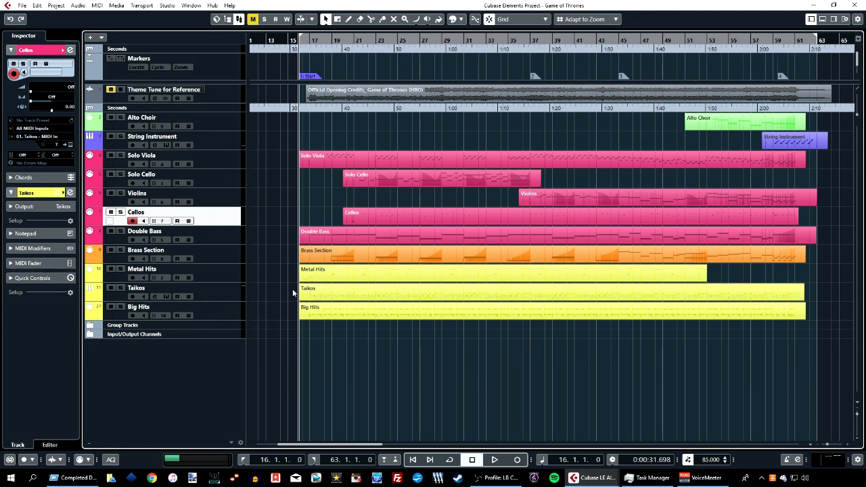
click(315, 318)
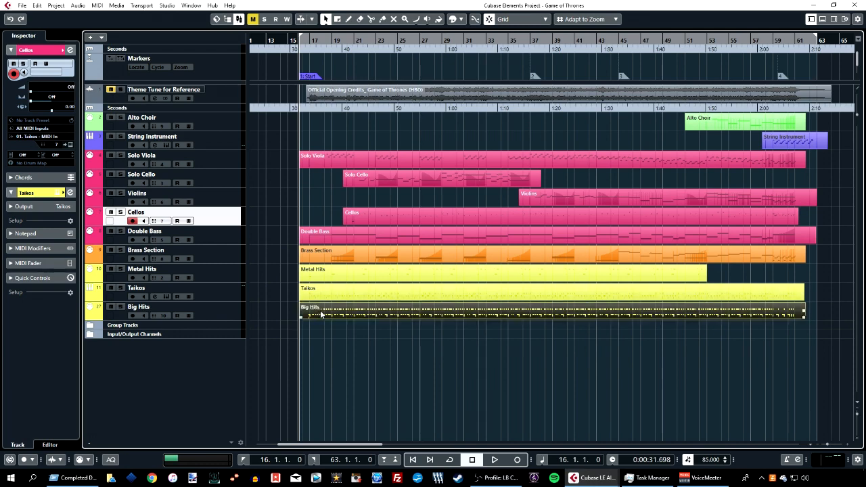
double_click(322, 315)
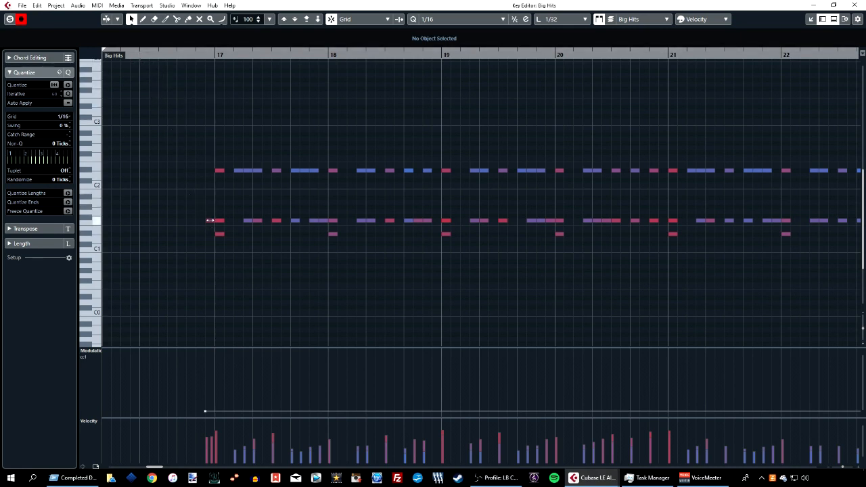
click(853, 4)
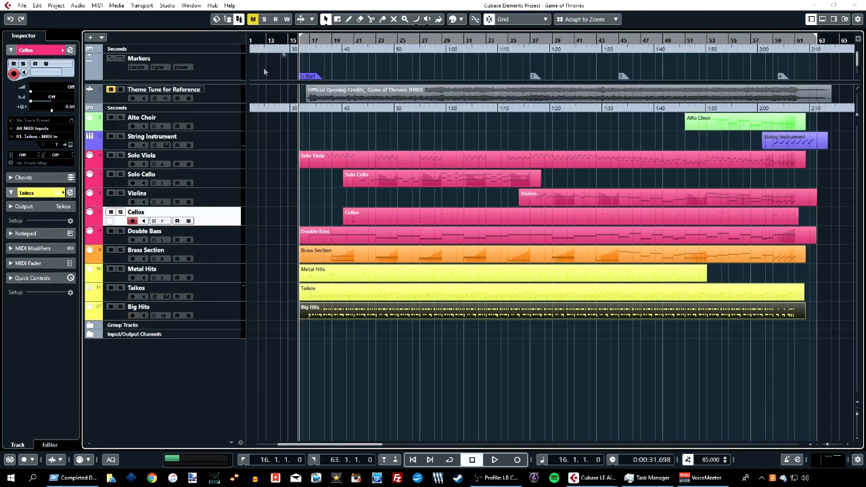
Deselect the Big Hits part, play the full arrangement with the percussion parts from bar 16, and stop around bar 63.
click(378, 369)
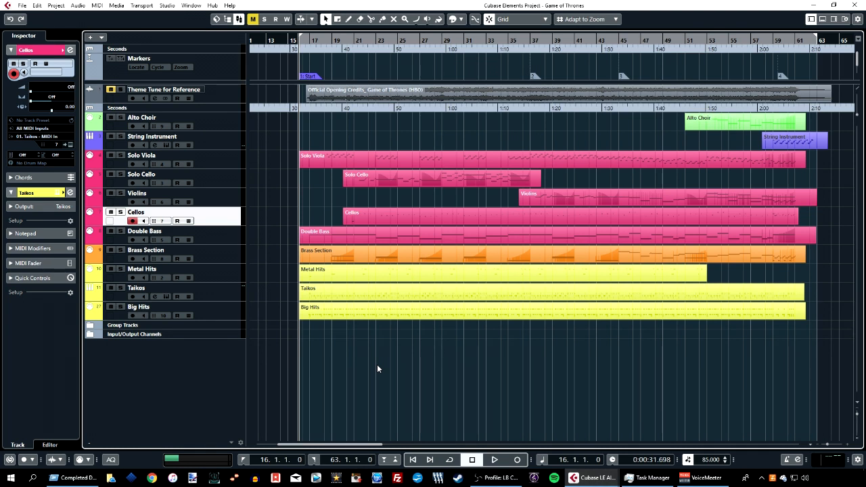
key(space)
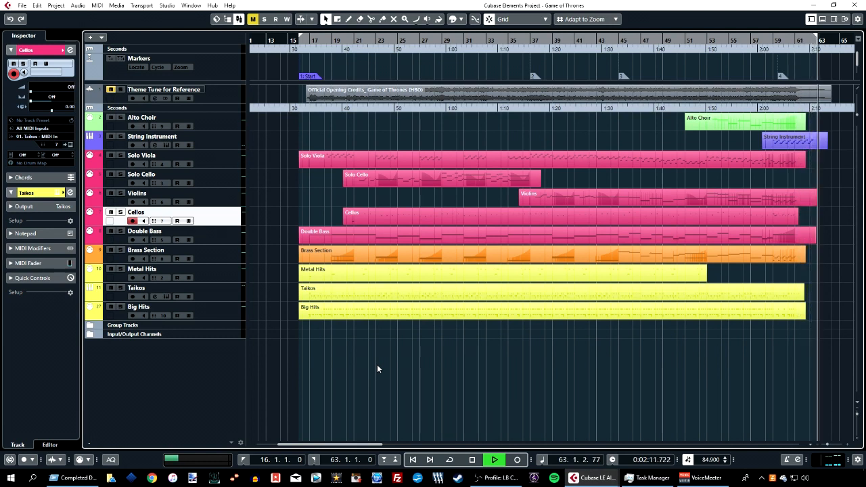
key(space)
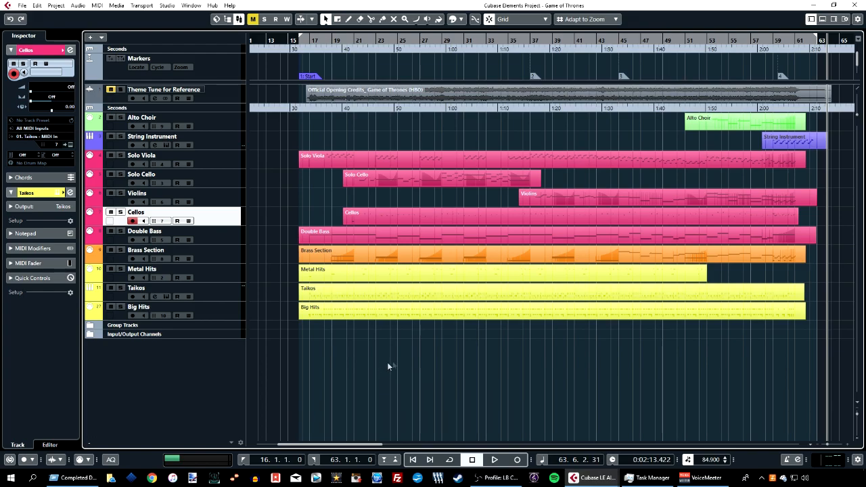